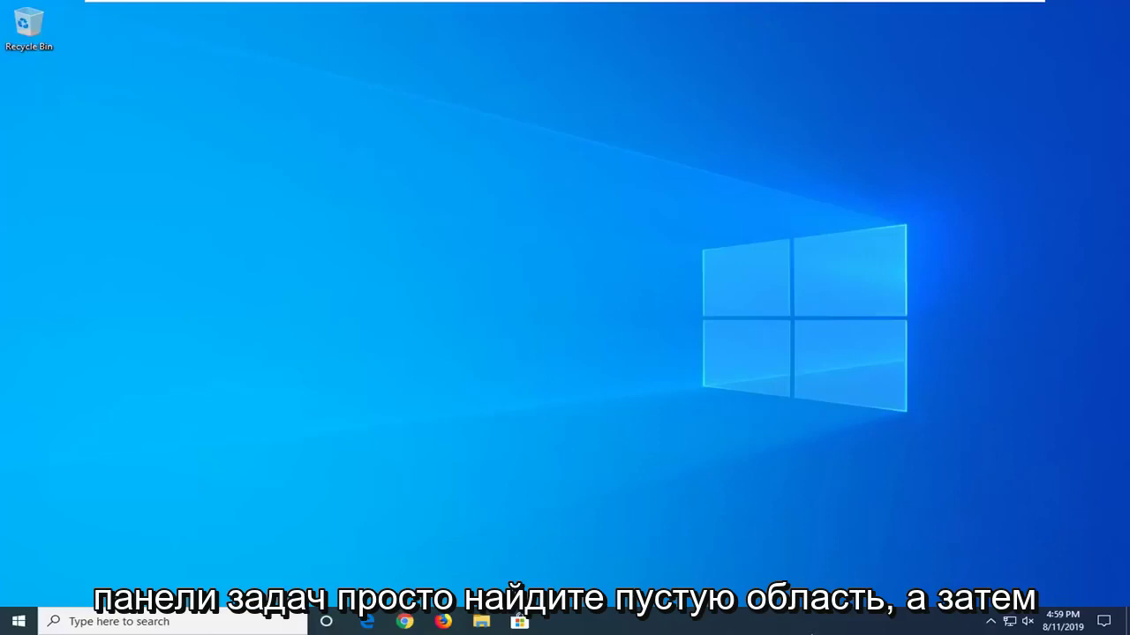
Open the Services console from the services list in Task Manager
right_click(799, 628)
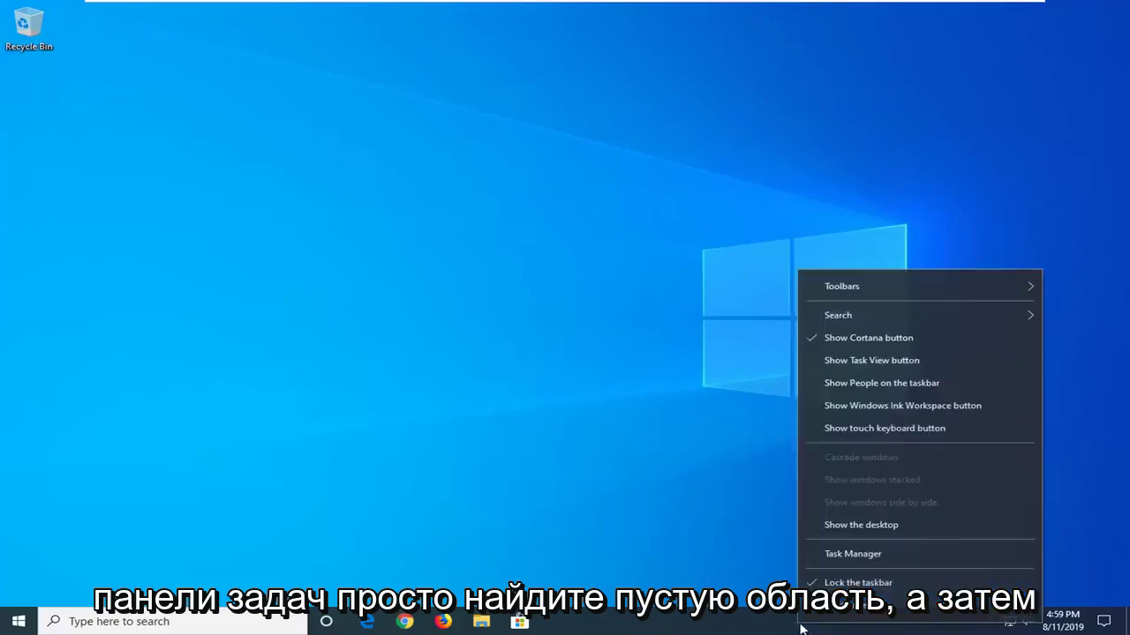
left_click(840, 555)
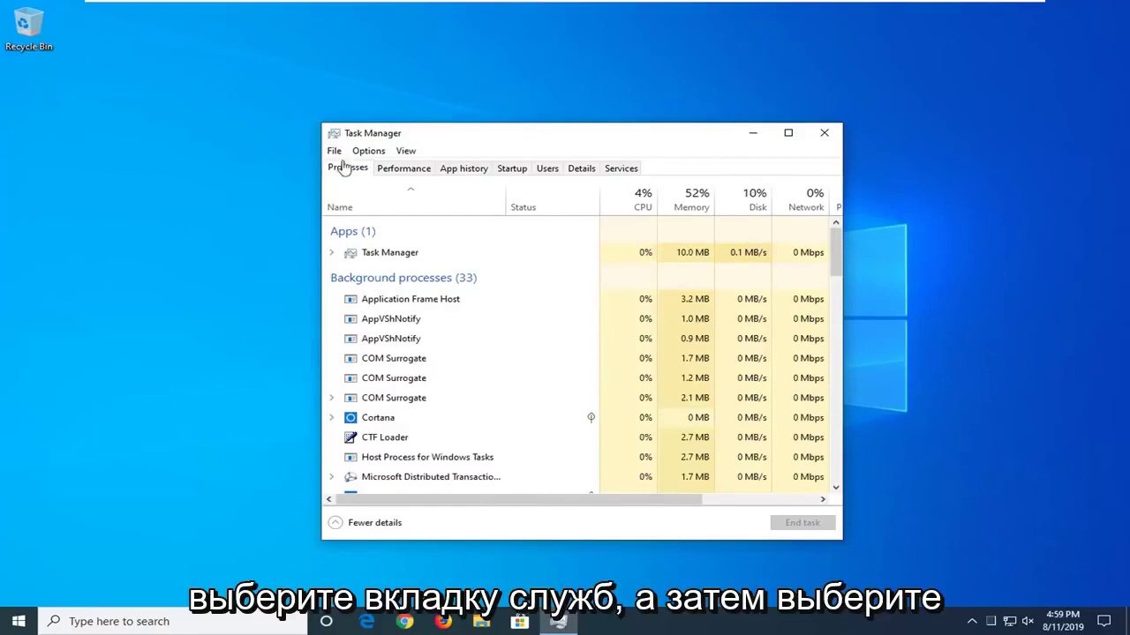
left_click(618, 168)
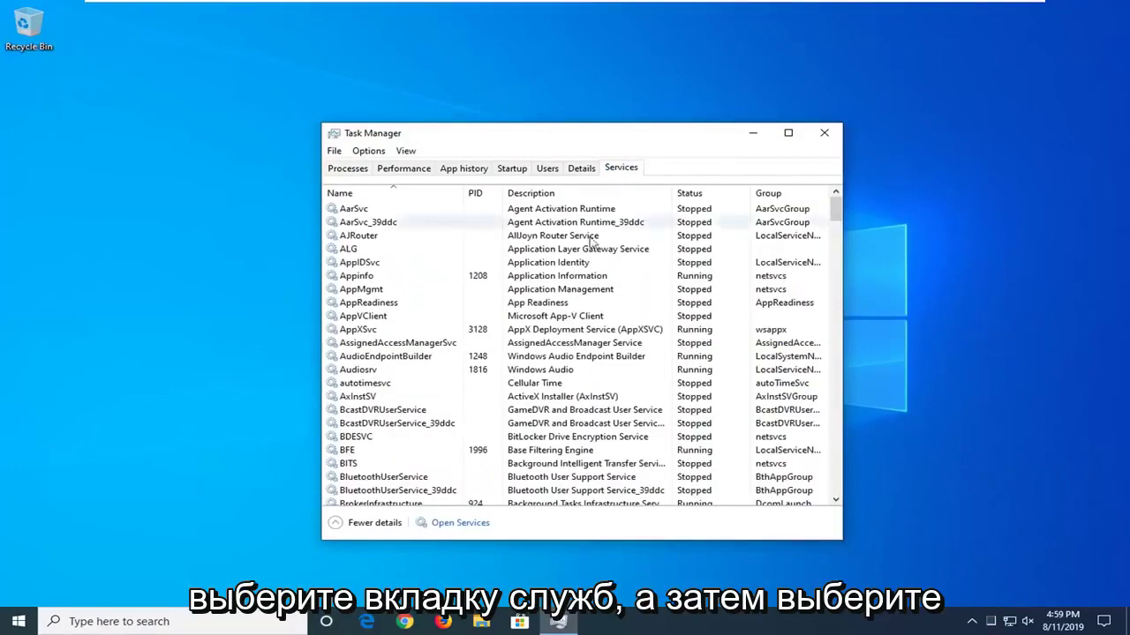
left_click(458, 524)
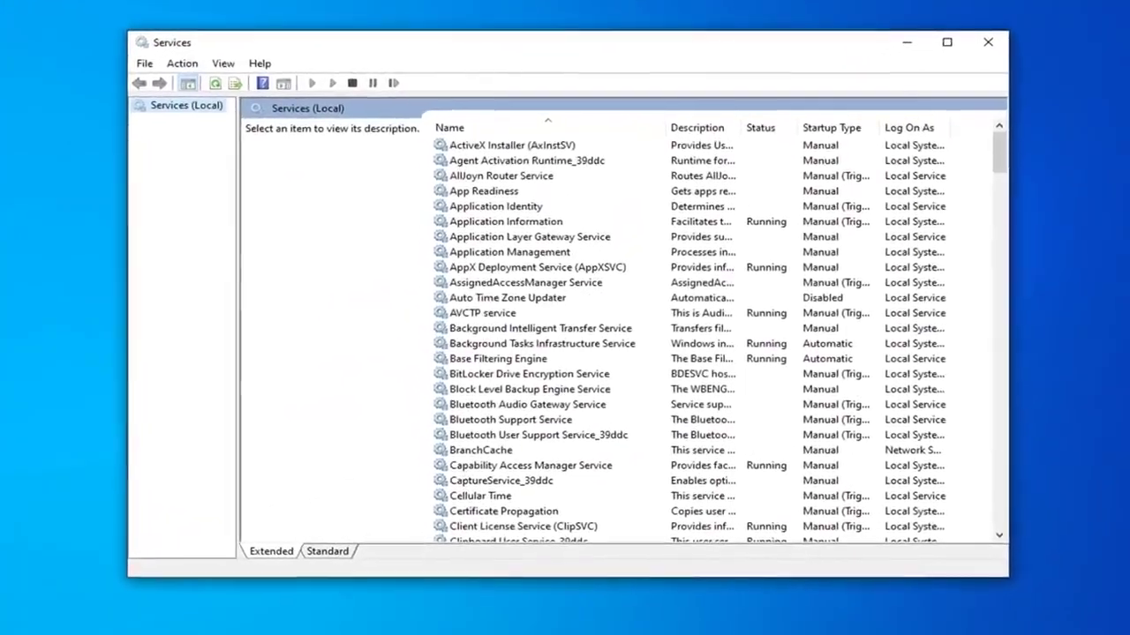
Find the Windows Search service in the list and open its properties
scroll(544, 397, "down", 20)
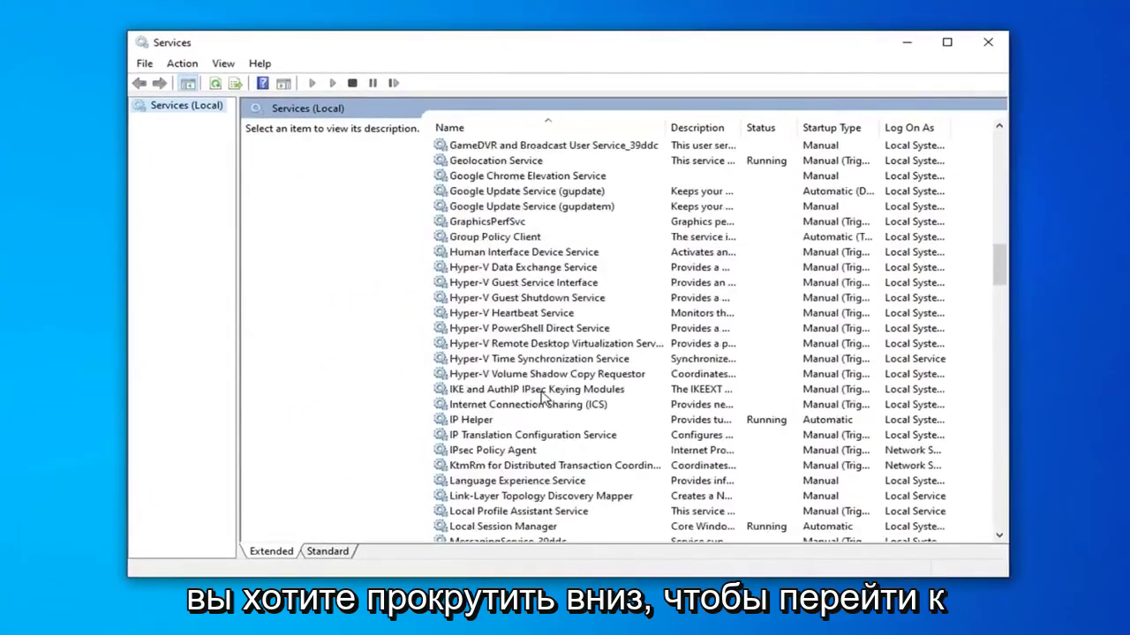
scroll(544, 397, "down", 20)
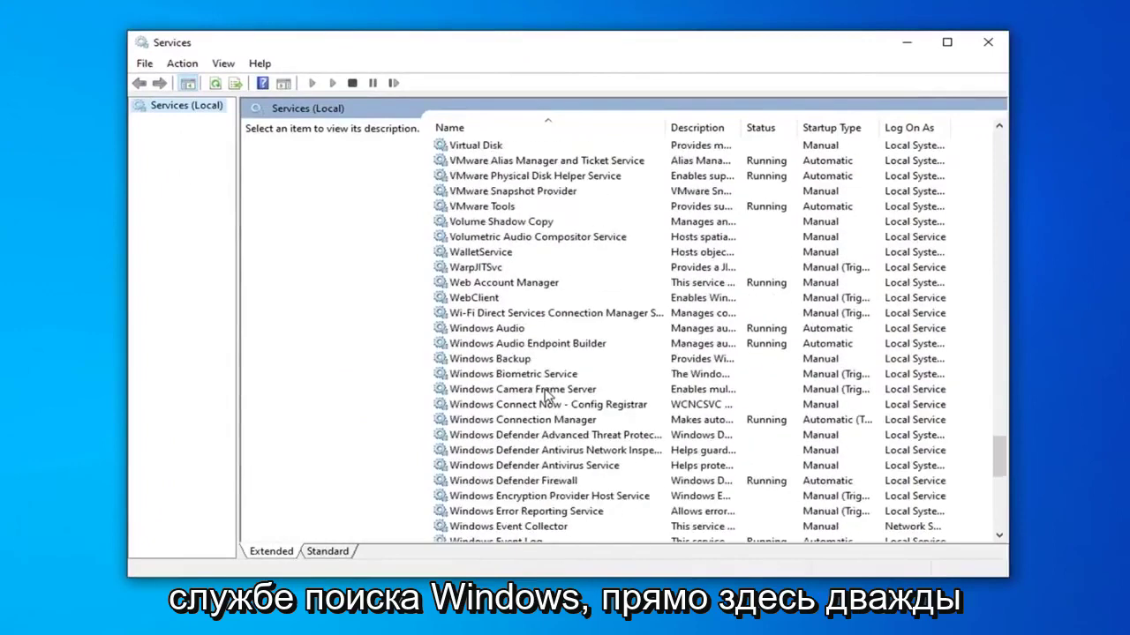
scroll(540, 417, "down", 5)
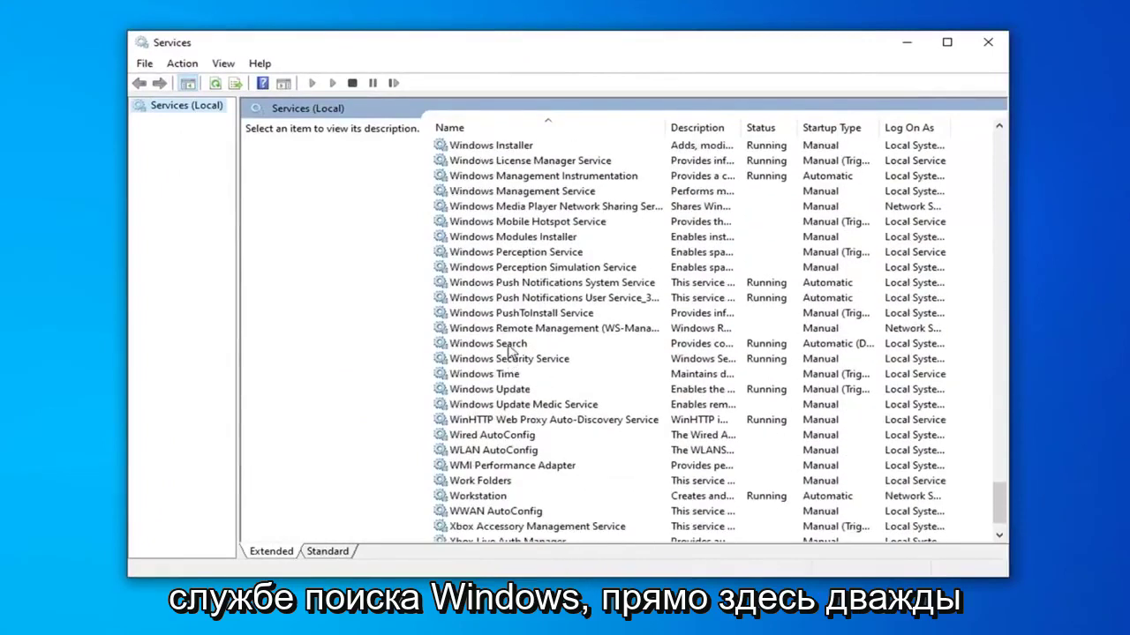
left_click(502, 345)
double_click(503, 347)
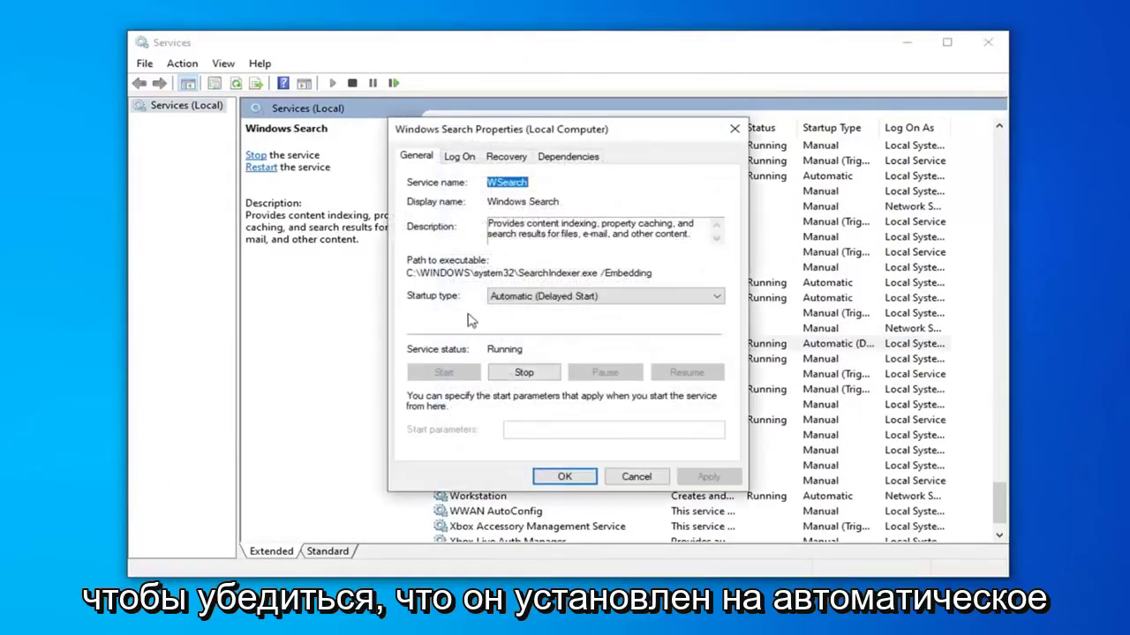
Set the Windows Search startup type to Automatic (Delayed Start), apply and confirm it, and close Task Manager
left_click(547, 298)
left_click(522, 318)
left_click(533, 298)
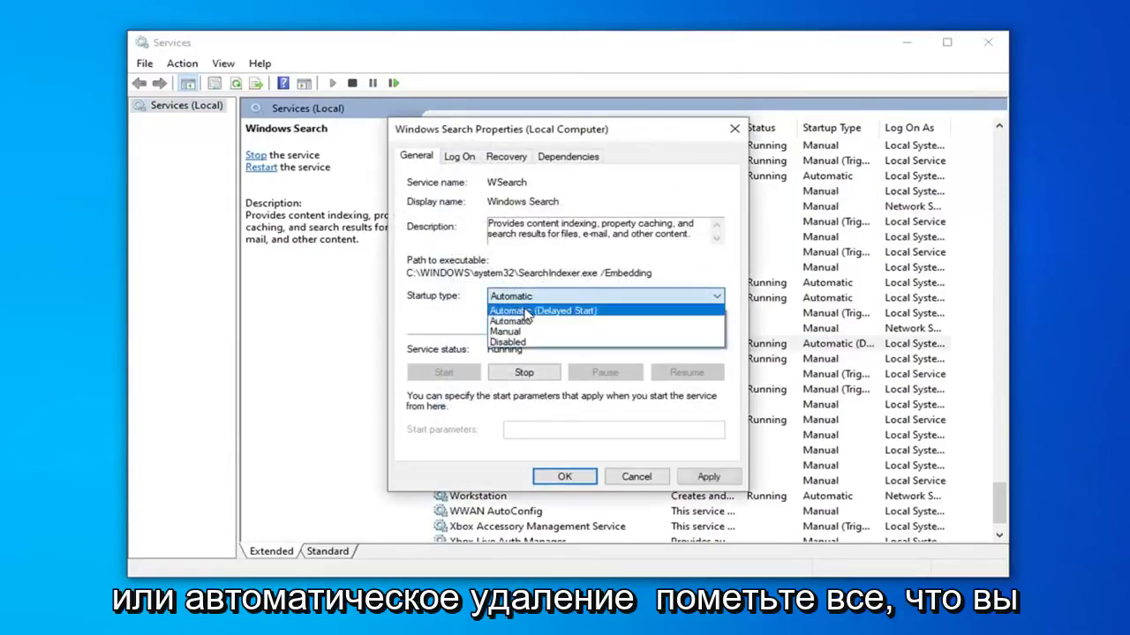
left_click(534, 309)
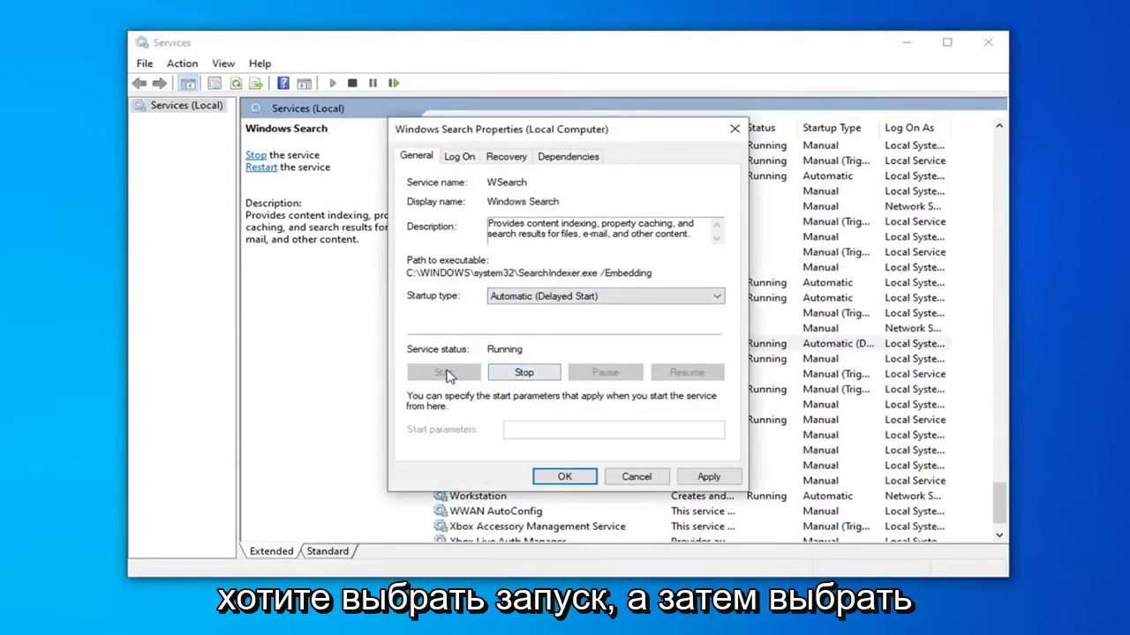
left_click(709, 476)
left_click(564, 476)
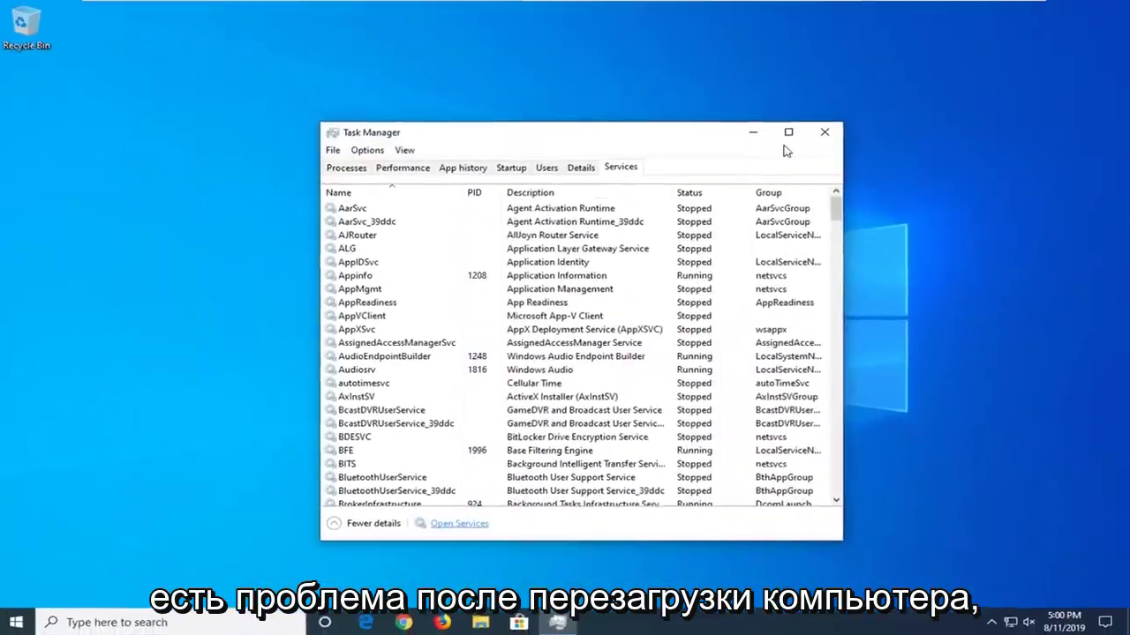
left_click(824, 133)
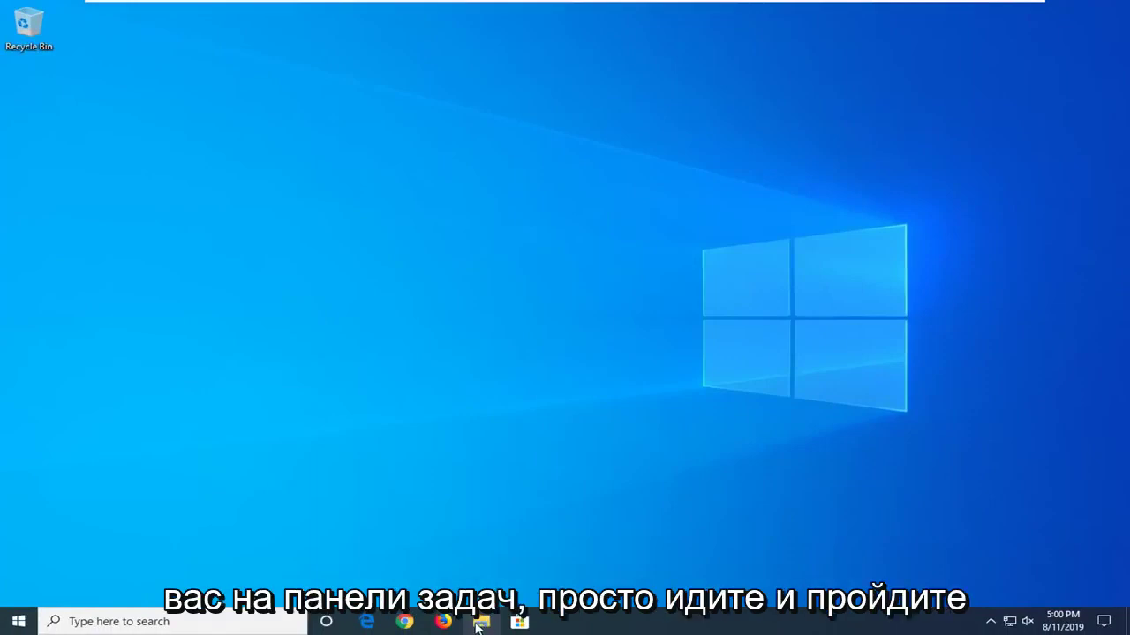
Open File Explorer and go to Control Panel through its address bar
left_click(481, 623)
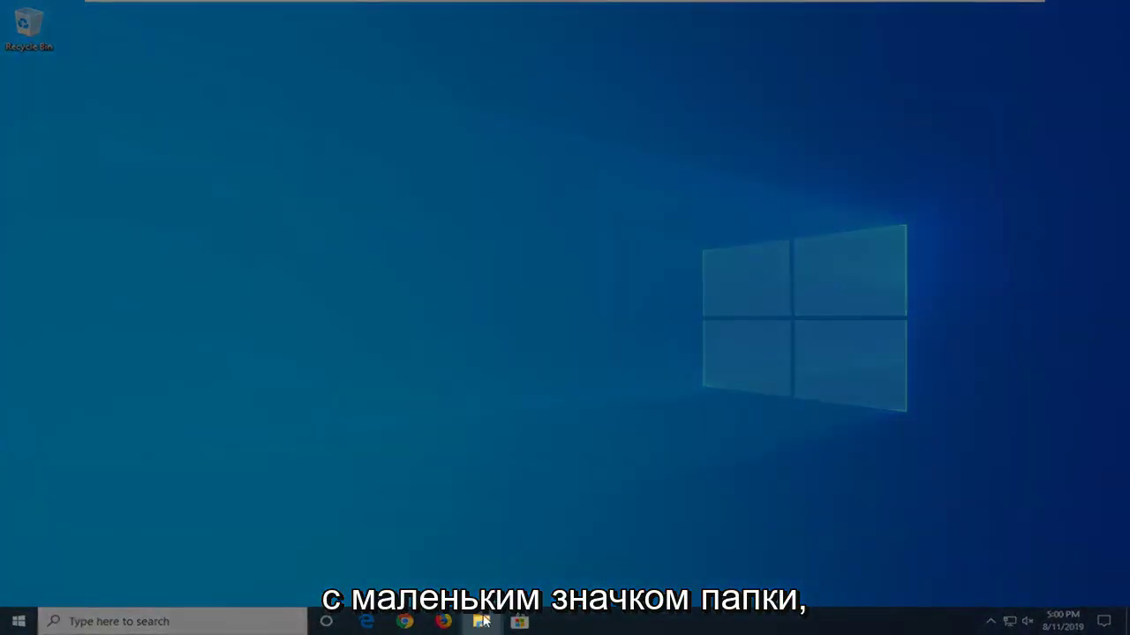
left_click(484, 621)
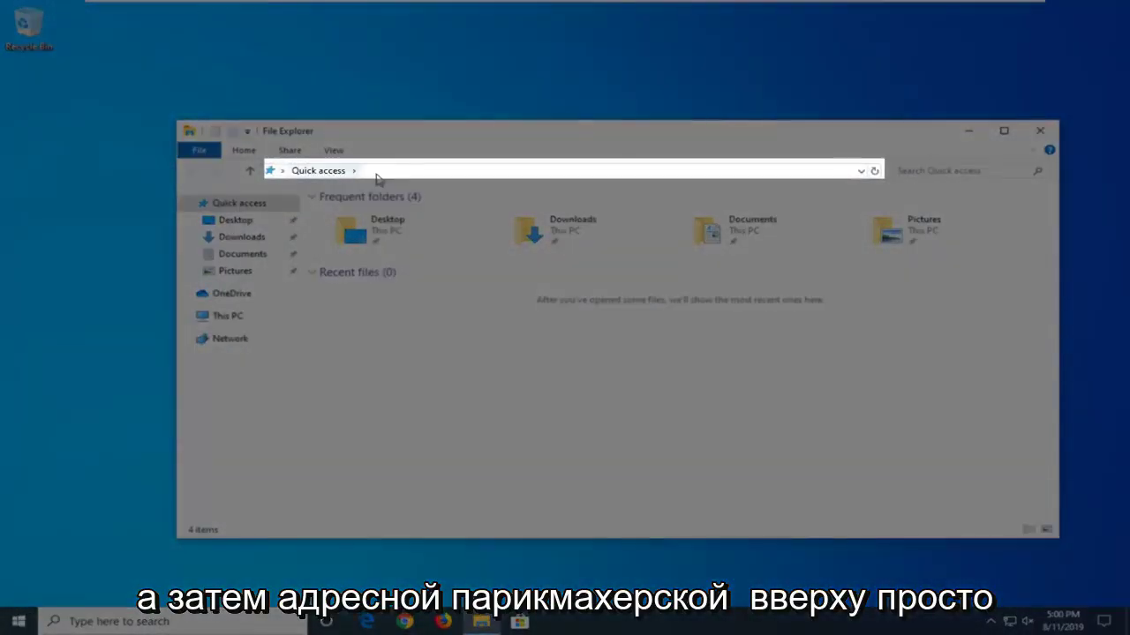
left_click(380, 173)
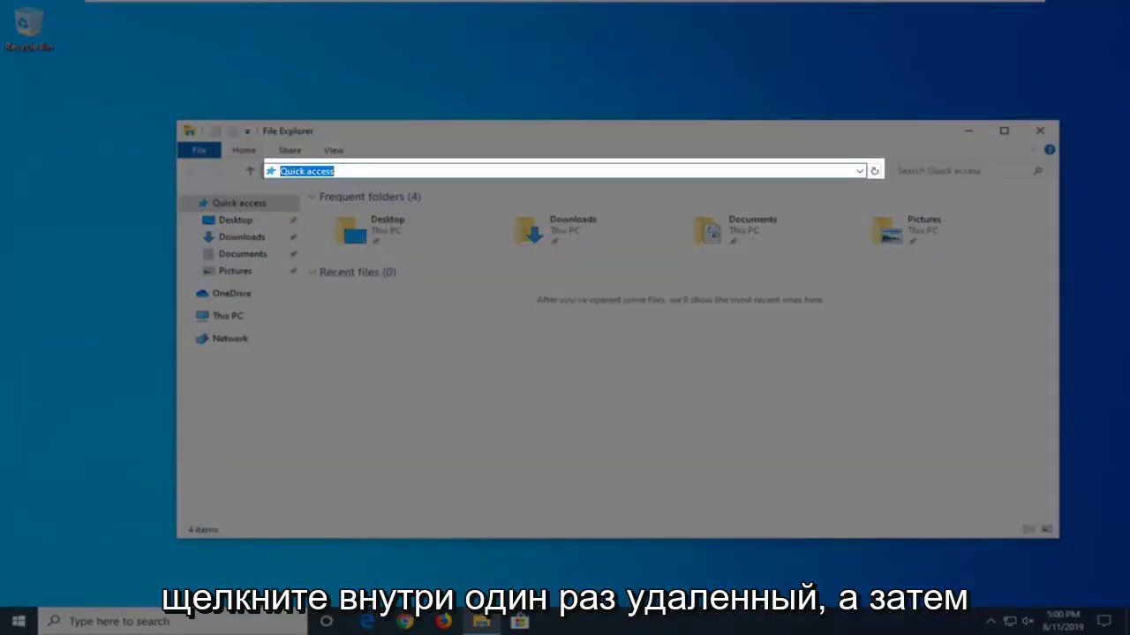
key("BackSpace")
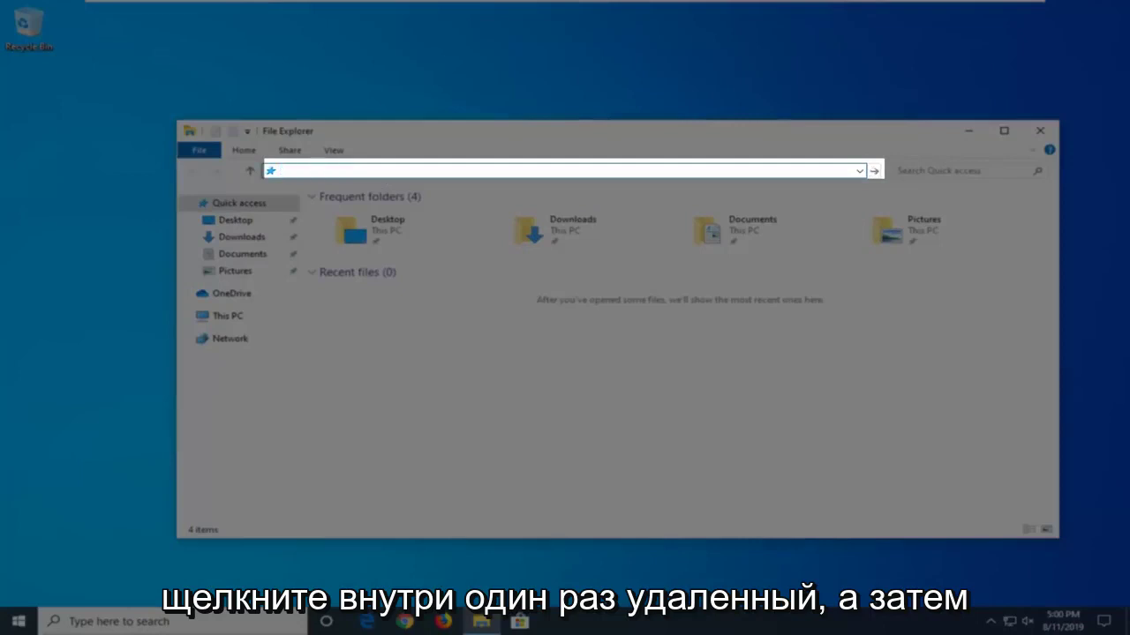
type("Co")
key("BackSpace")
type("ntrol Panel")
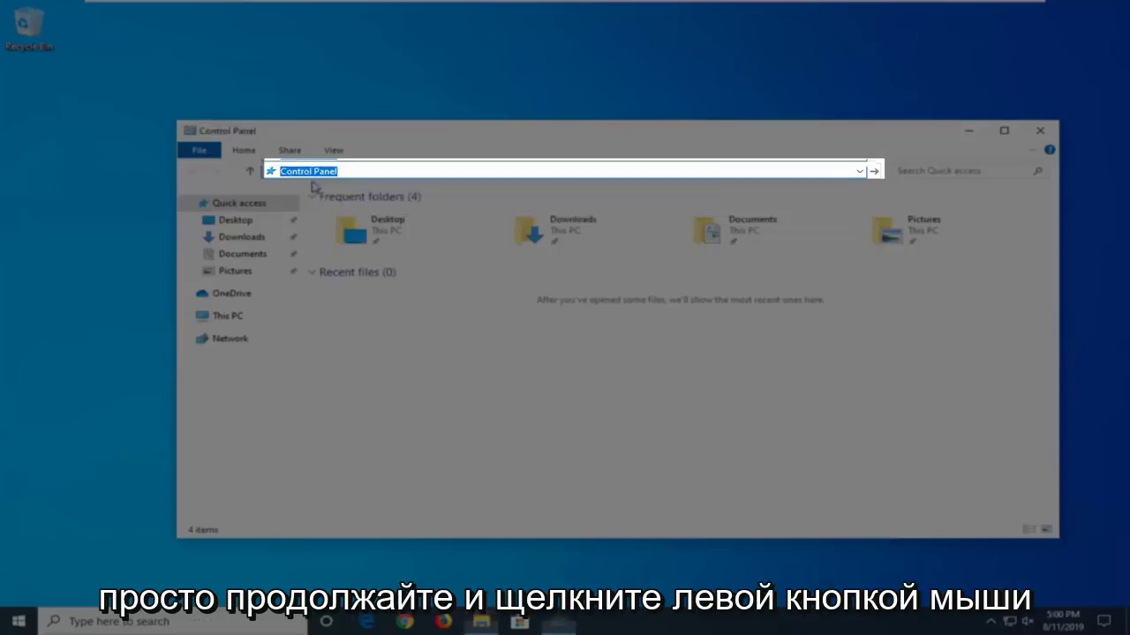
left_click(314, 184)
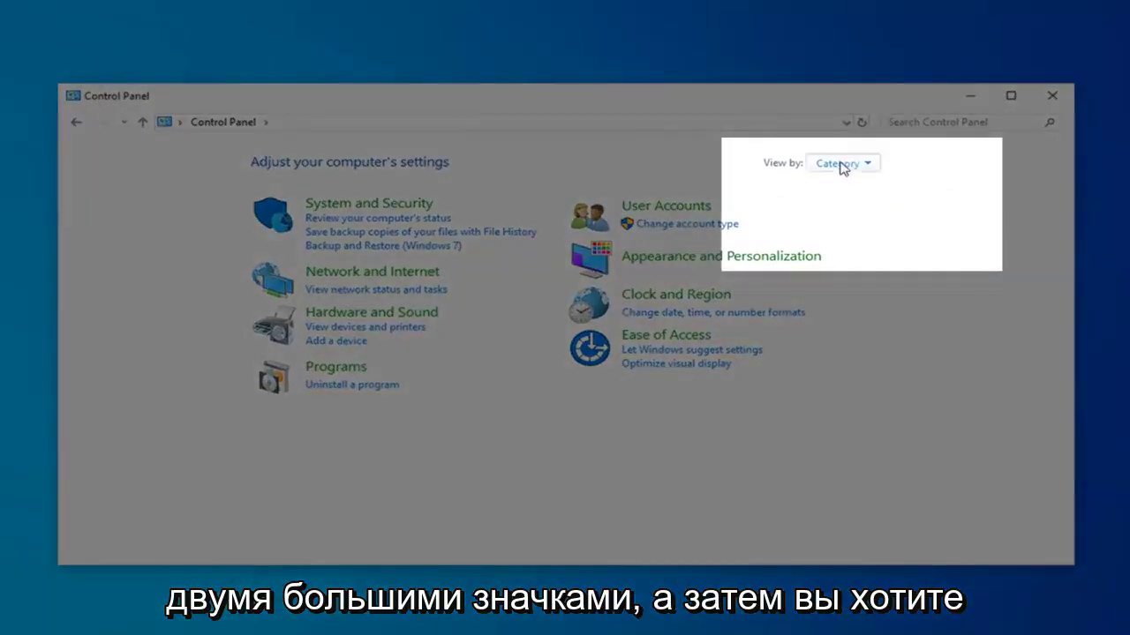
Show the Control Panel items as Large icons and open Indexing Options
left_click(843, 166)
left_click(860, 210)
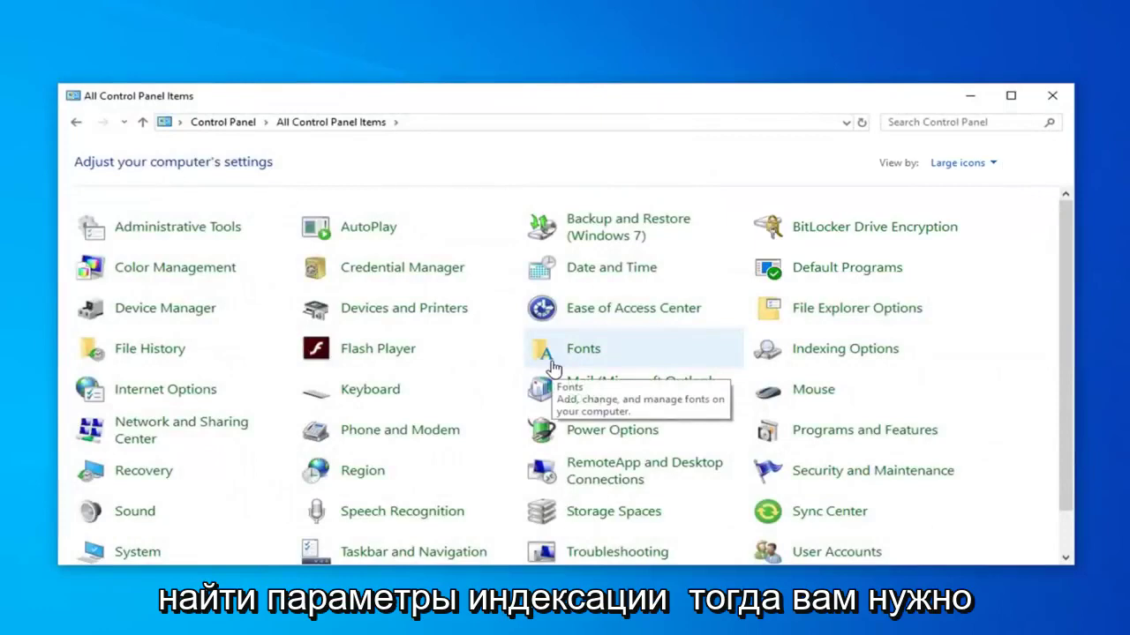
left_click(848, 351)
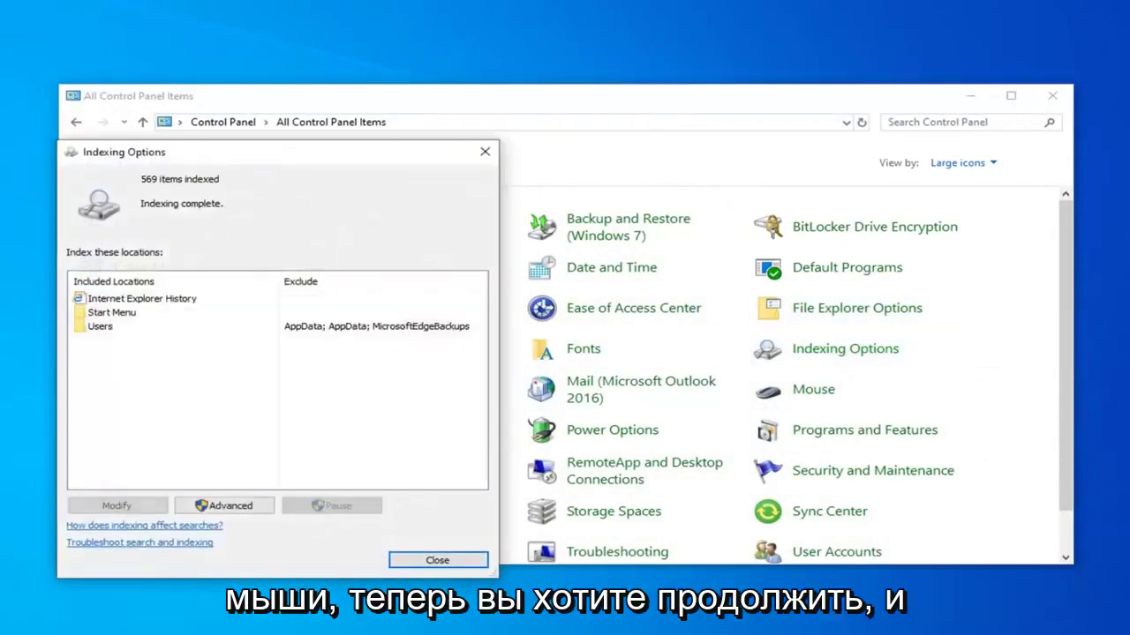
left_click_drag(327, 157, 487, 109)
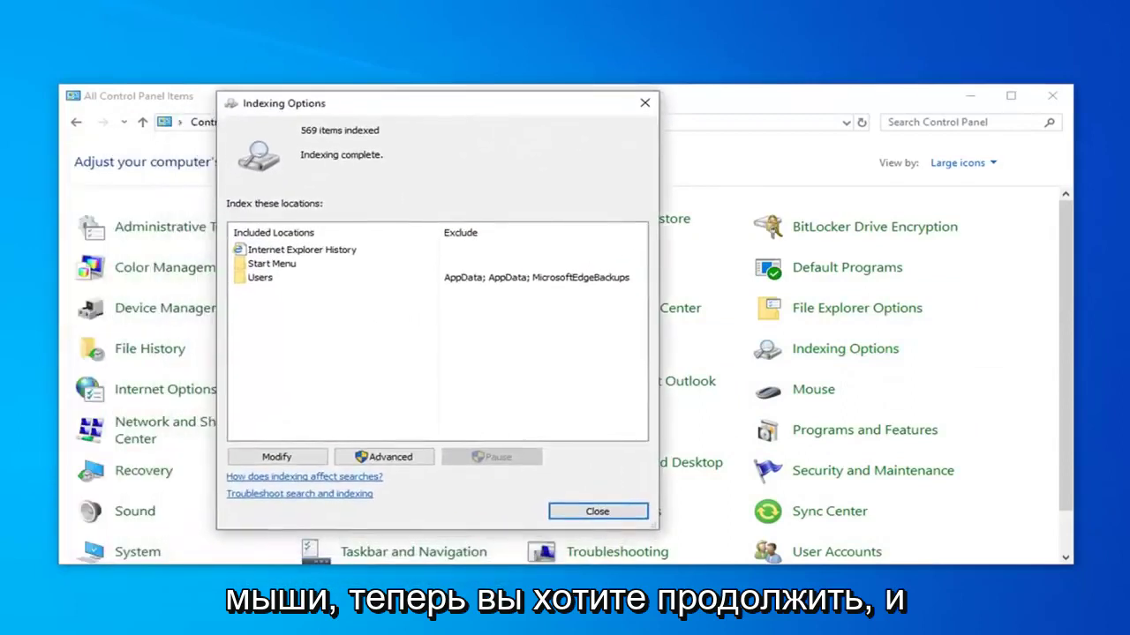
Rebuild the search index from the advanced indexing options, then close Indexing Options and Control Panel
left_click(385, 457)
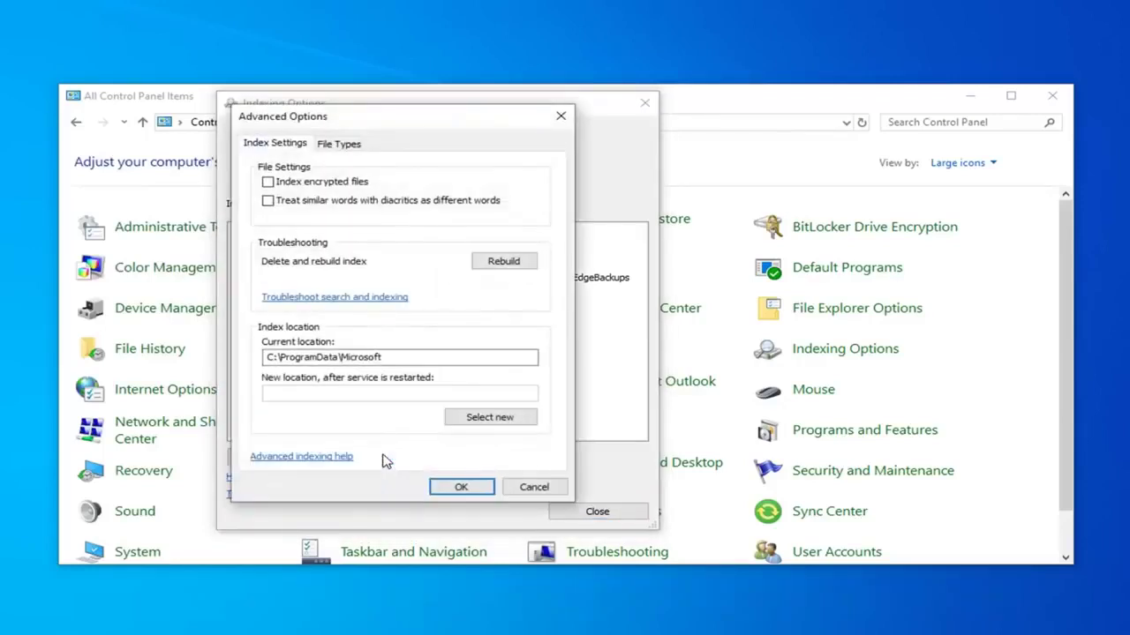
left_click(505, 260)
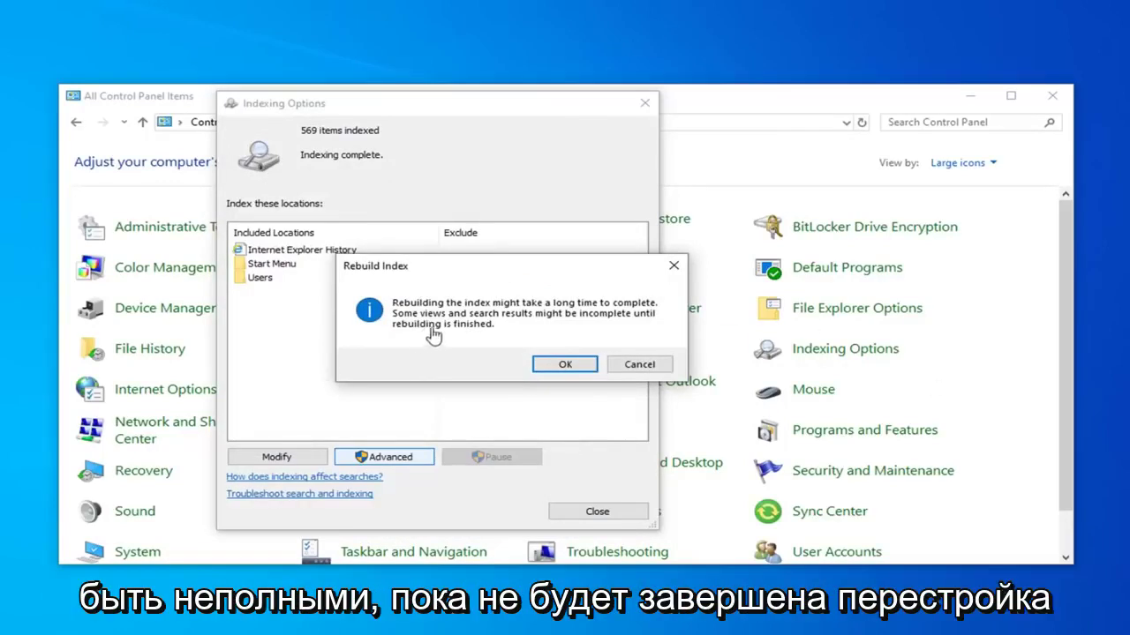
left_click(561, 363)
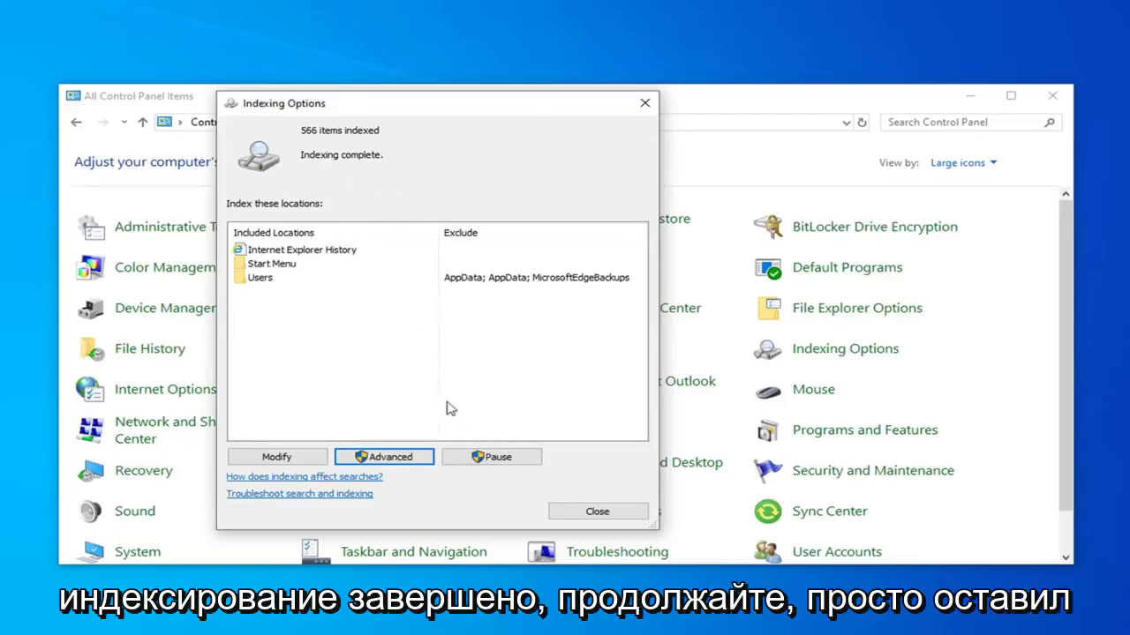
left_click(582, 511)
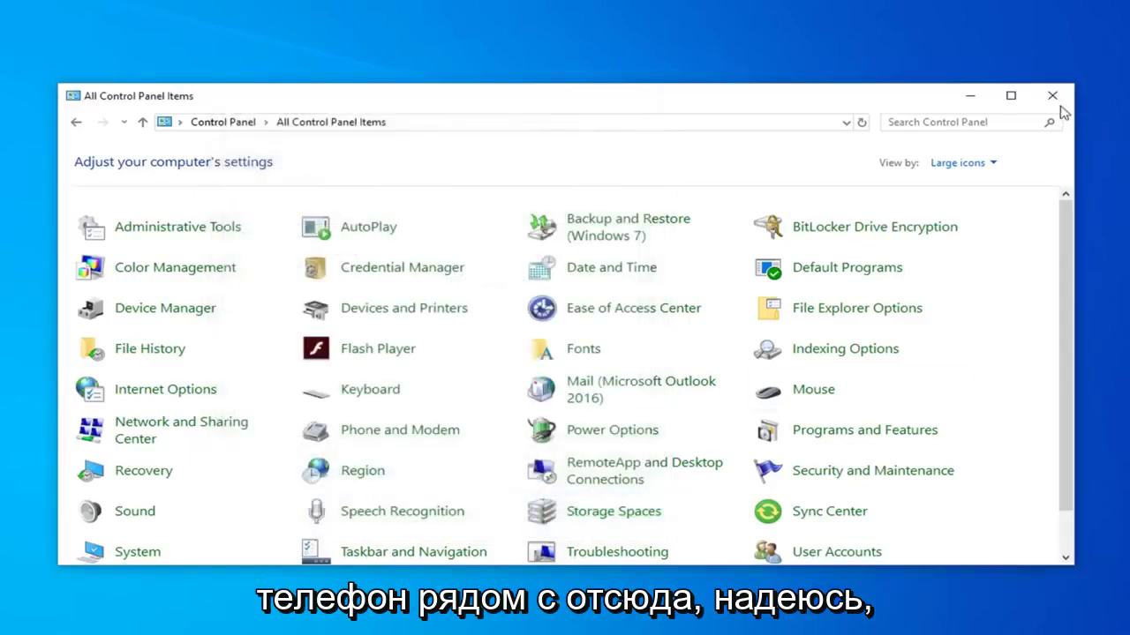
left_click(1052, 96)
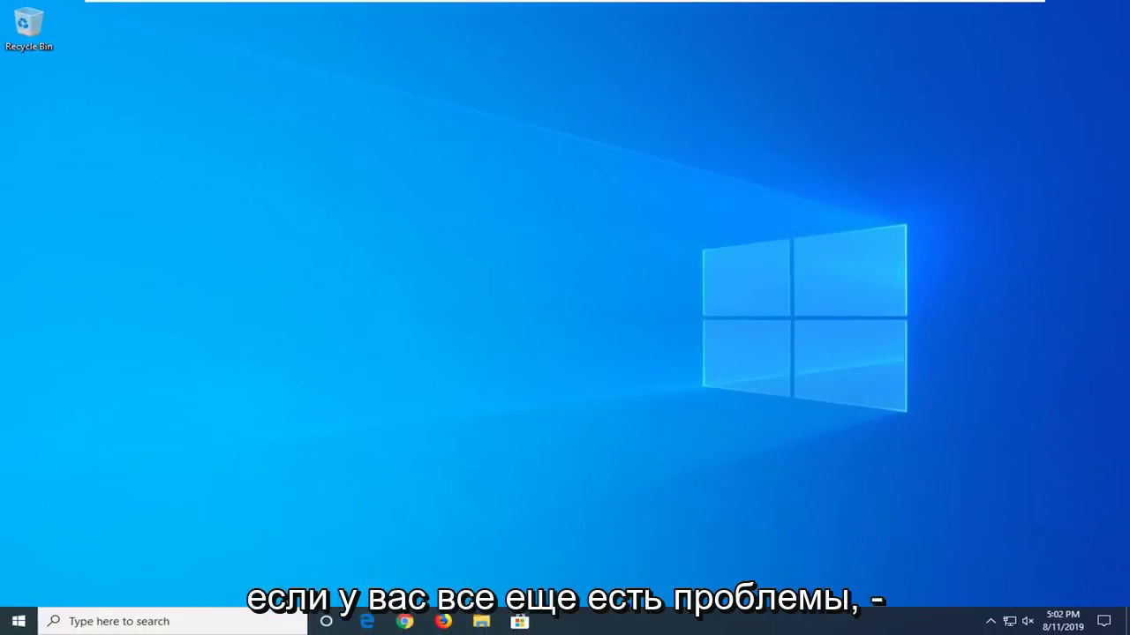
Start Windows PowerShell as administrator, allow it to make changes, and move its window toward the middle of the desktop
right_click(11, 626)
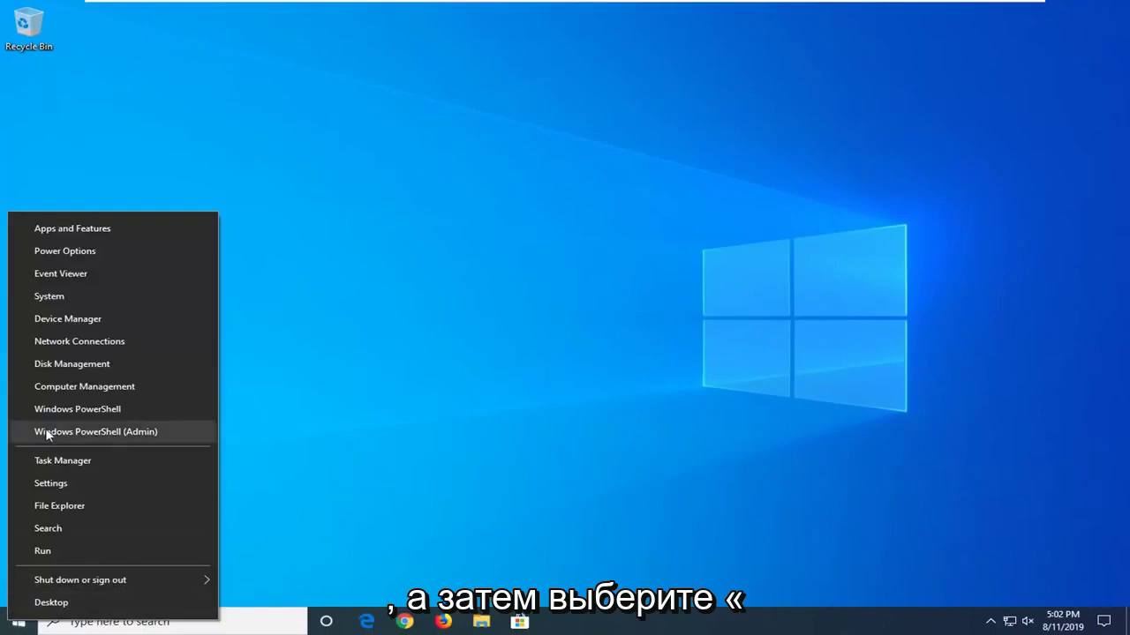
left_click(139, 433)
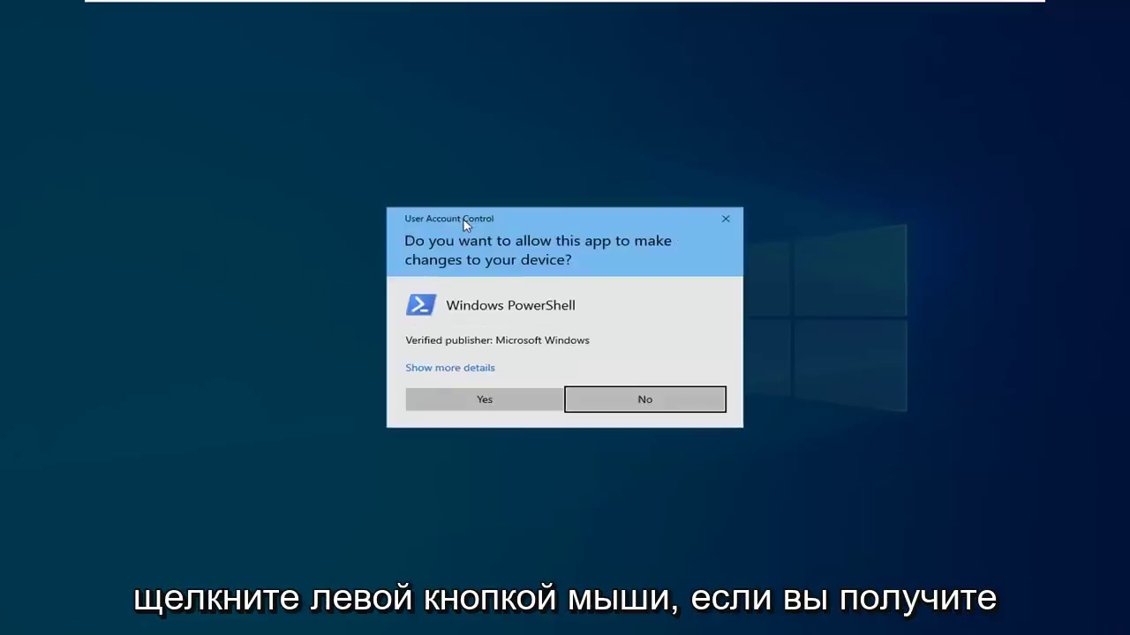
left_click(456, 406)
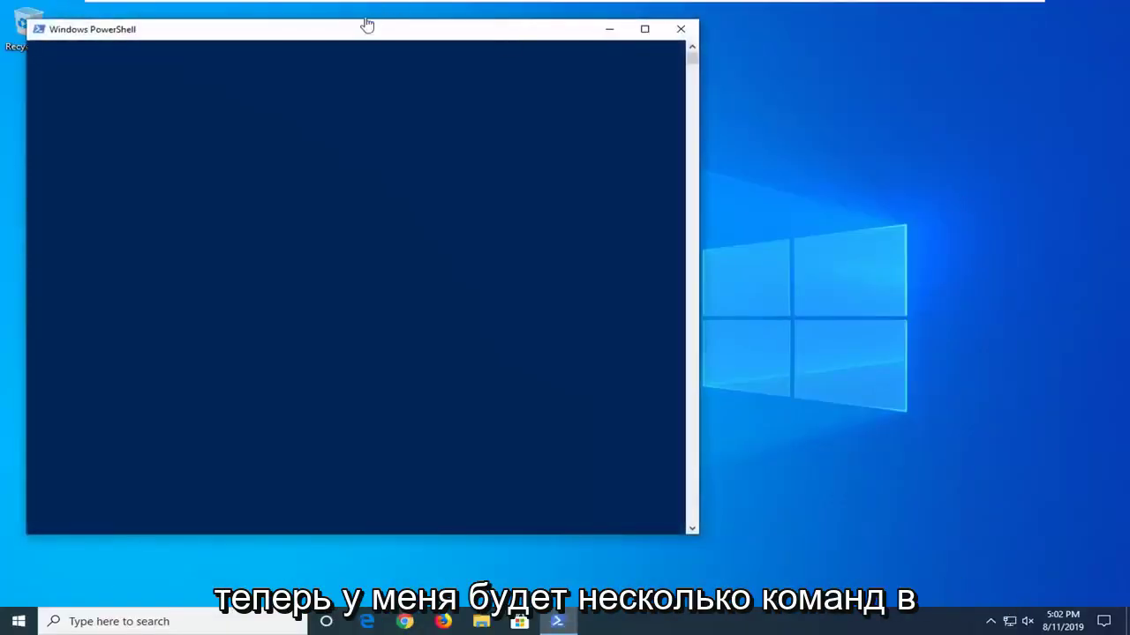
left_click_drag(361, 30, 533, 61)
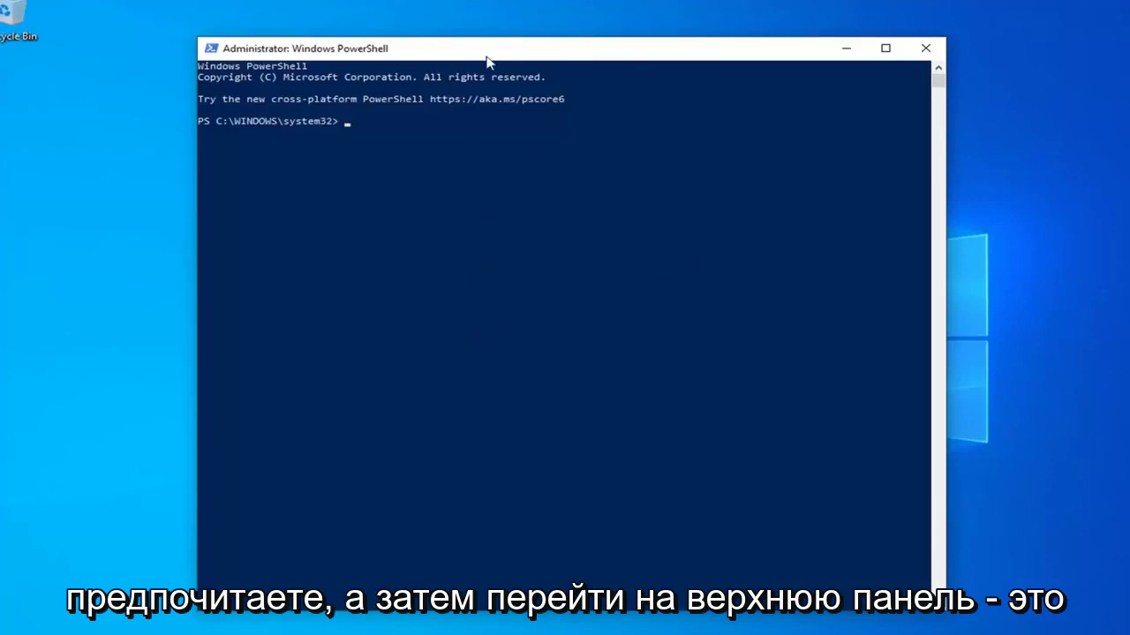
Paste and run the command PowerShell -ExecutionPolicy Unrestricted
right_click(621, 53)
left_click(676, 168)
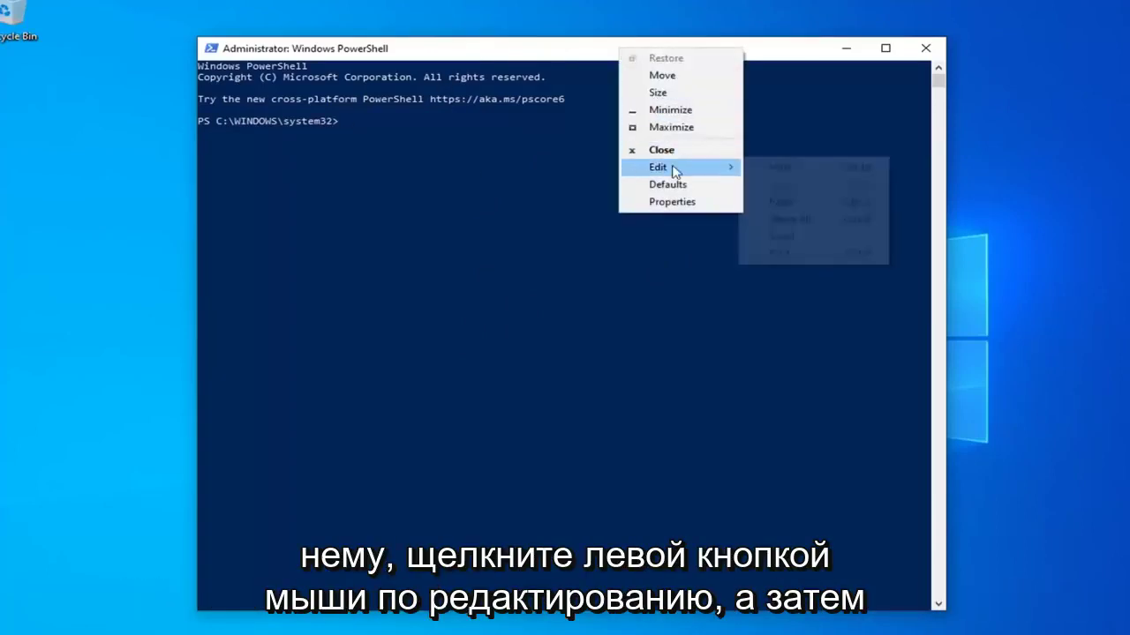
left_click(754, 202)
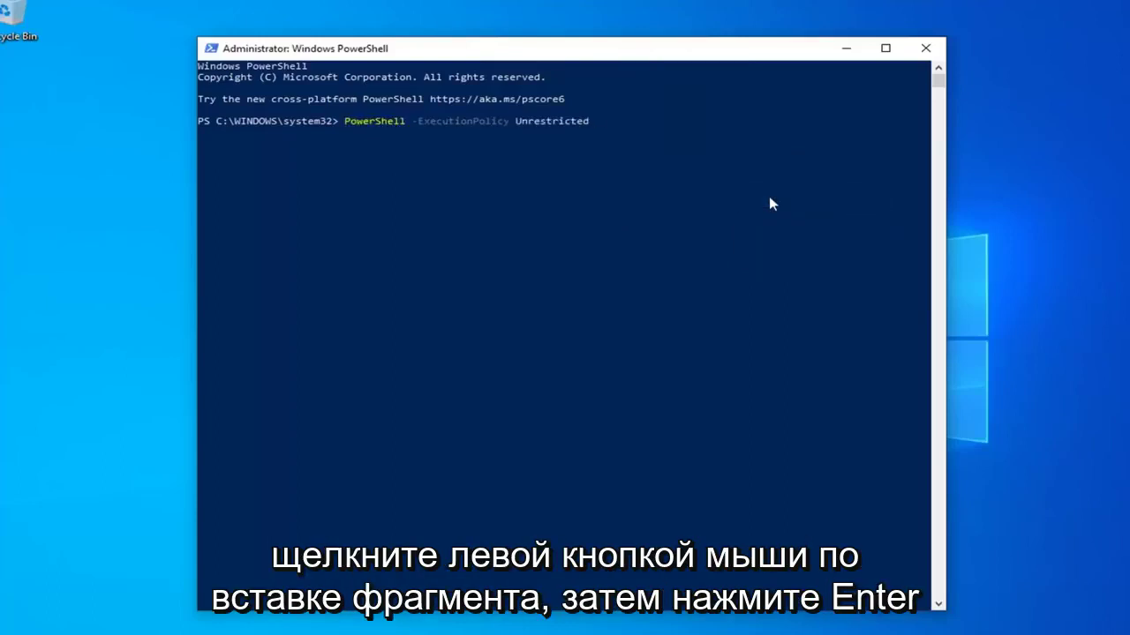
key("Return")
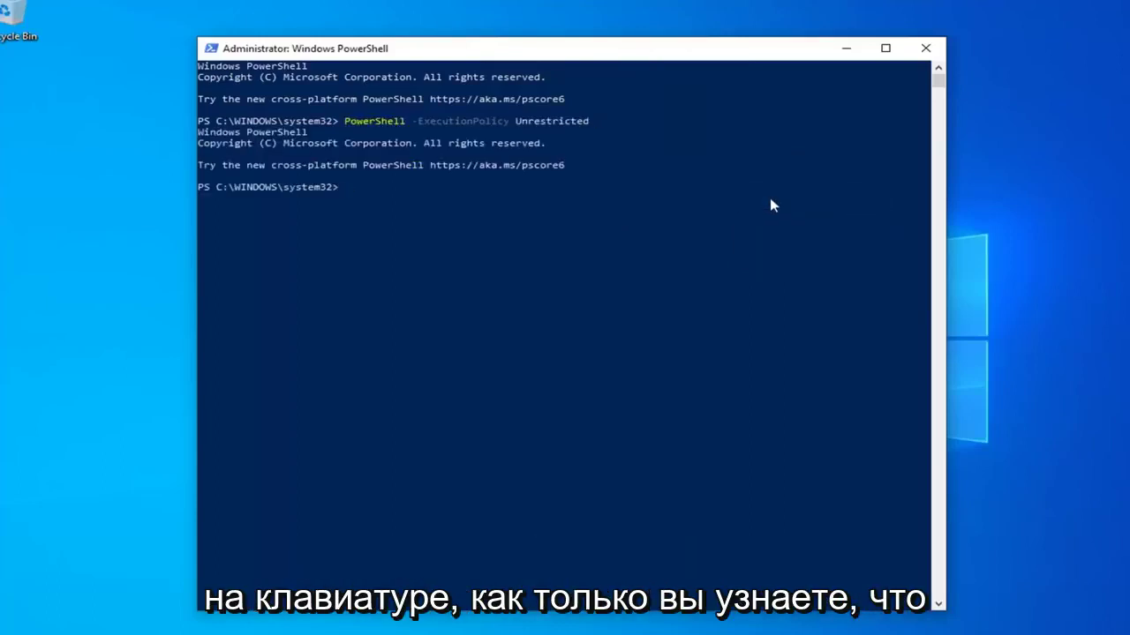
Paste and run Get-AppXPackage -AllUsers |Where-Object {$_.InstallLocation -like "*SystemApps*"} | Foreach {Add-AppxPackage -DisableDevelopmentMode -Register "$($_.InstallLocation)\AppXManifest.xml"}
right_click(485, 53)
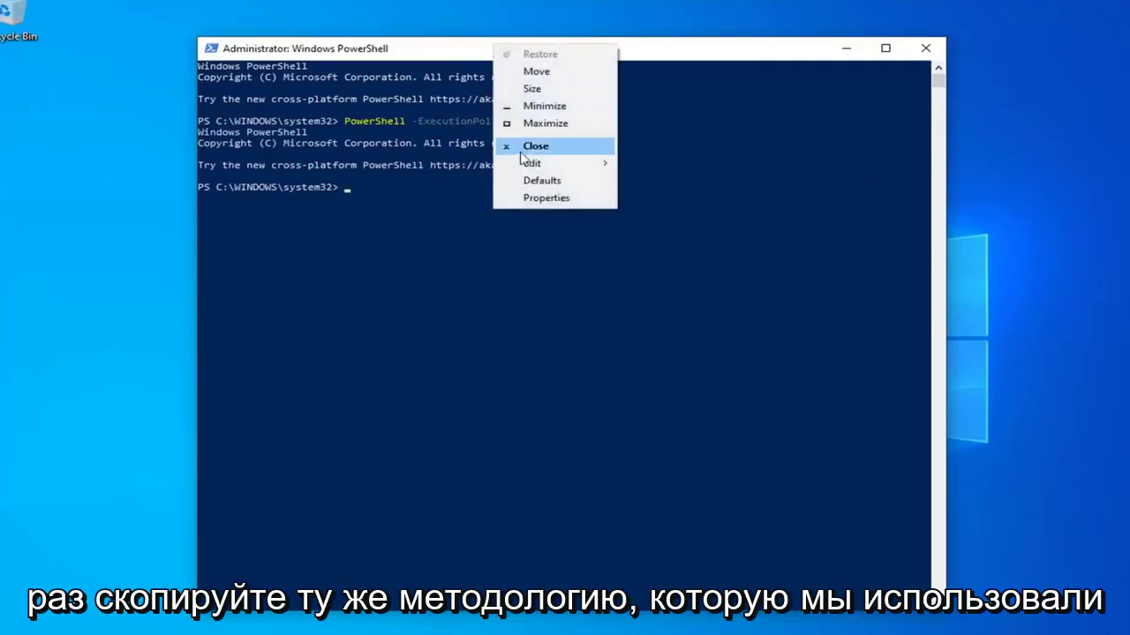
mouse_move(529, 164)
left_click(630, 199)
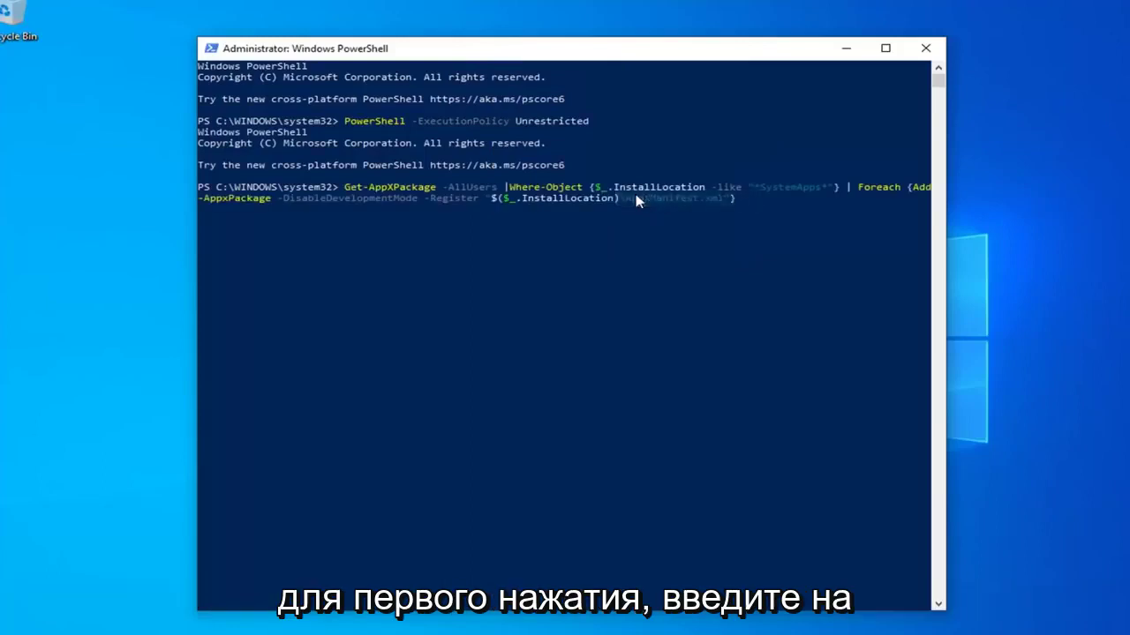
key("Return")
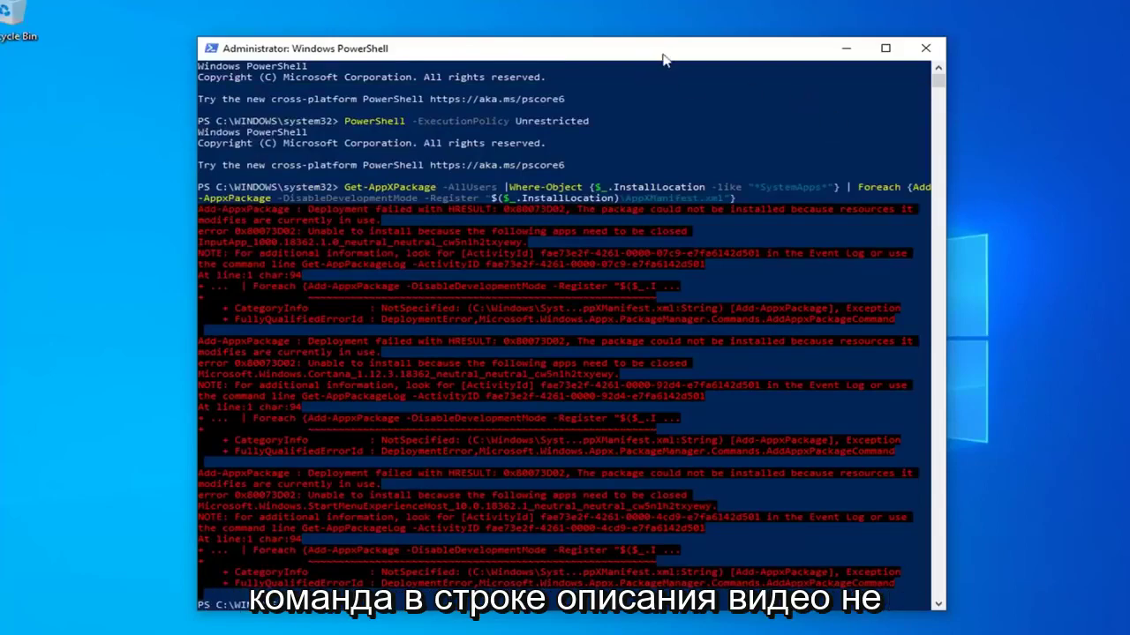
Run the command $manifest = (Get-AppxPackage Microsoft.WindowsStore).InstallLocation + '\AppxManifest.xml' ; Add-AppxPackage -DisableDevelopmentMode -Register $manifest
scroll(406, 349, "down", 3)
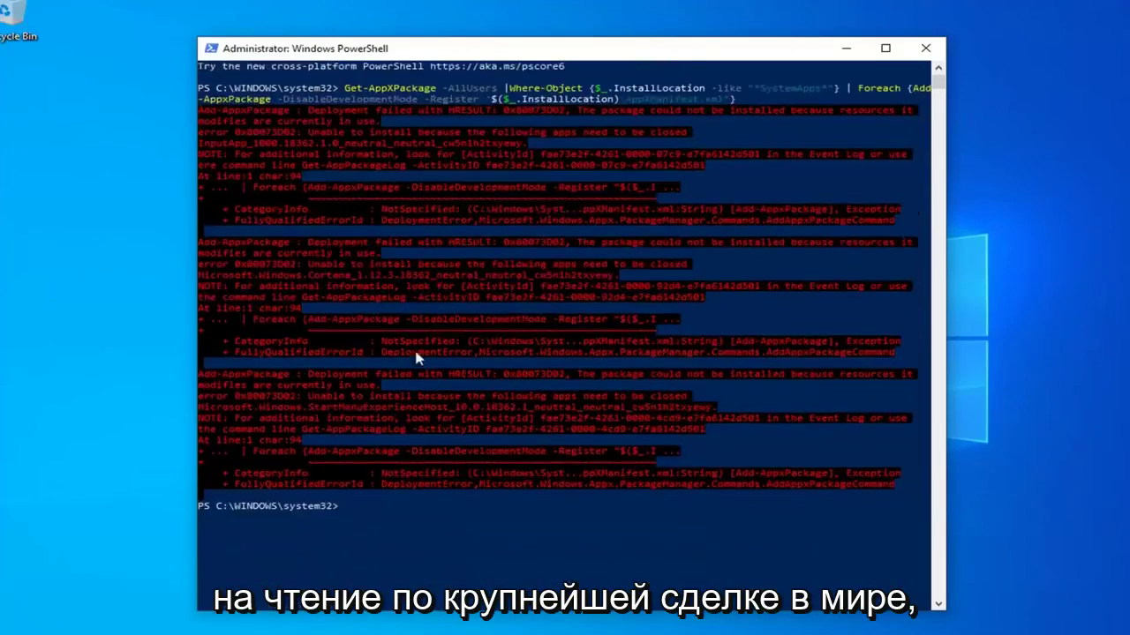
scroll(378, 206, "up", 3)
scroll(426, 203, "down", 2)
scroll(426, 203, "down", 1)
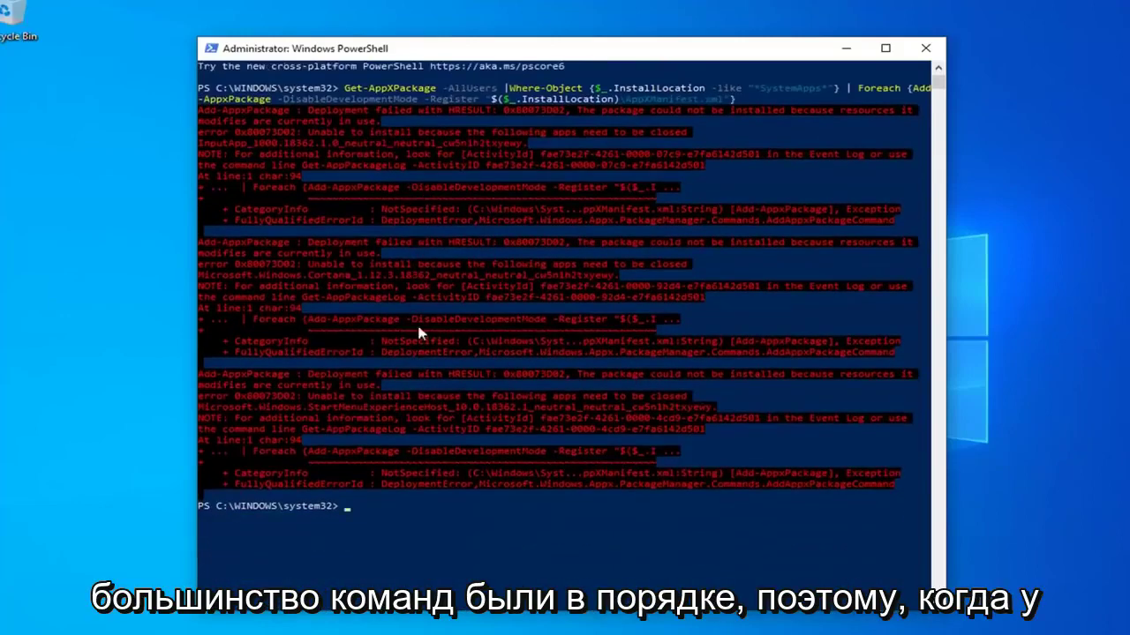
type("$manifest = (Get-AppxPackage Microsoft.WindowsStore).InstallLocation + '\\AppxManifest.xml' ; Add-AppxPackage -DisableDevelopmentMode -Register $manifest")
key("Return")
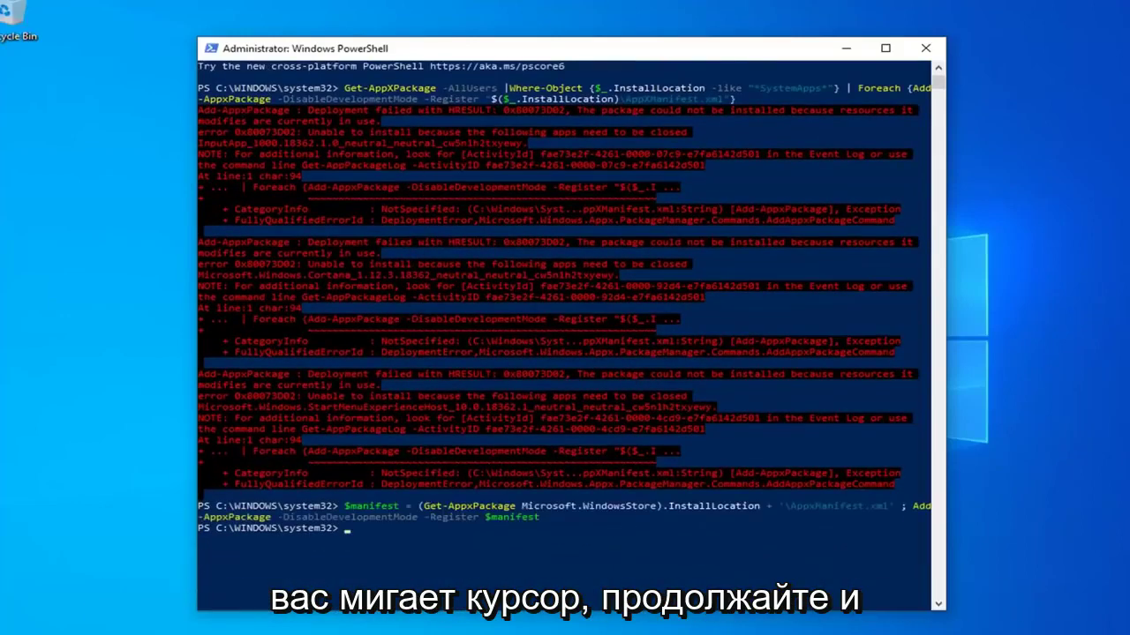
Paste and run the command C:\Windows\System32\ctfmon.exe, then close the PowerShell window
right_click(545, 55)
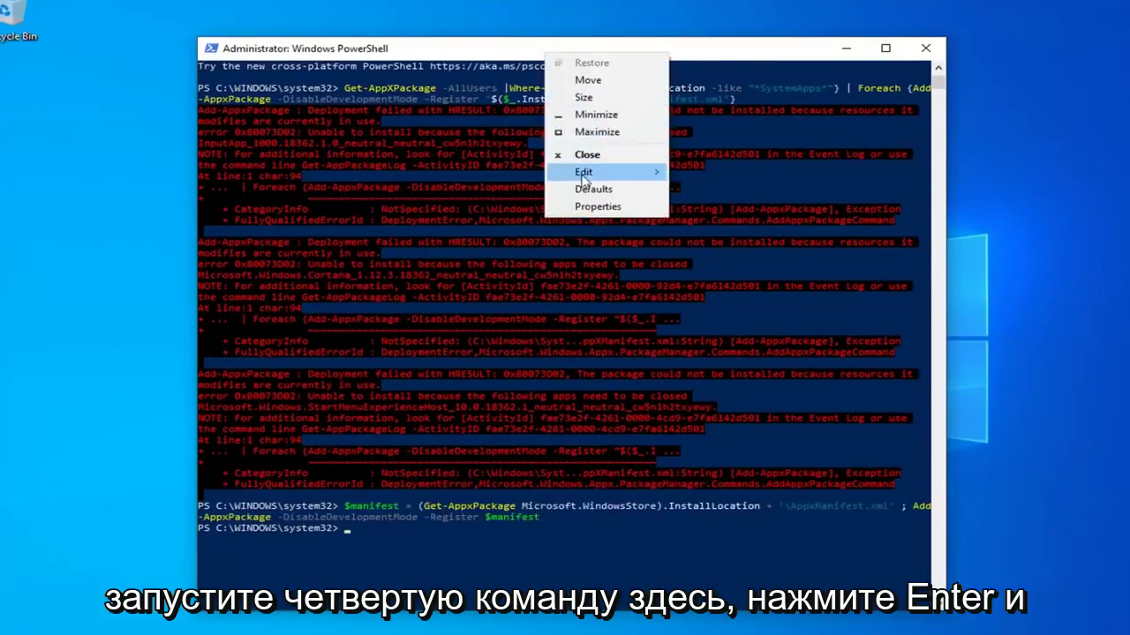
mouse_move(586, 173)
left_click(703, 203)
key("Return")
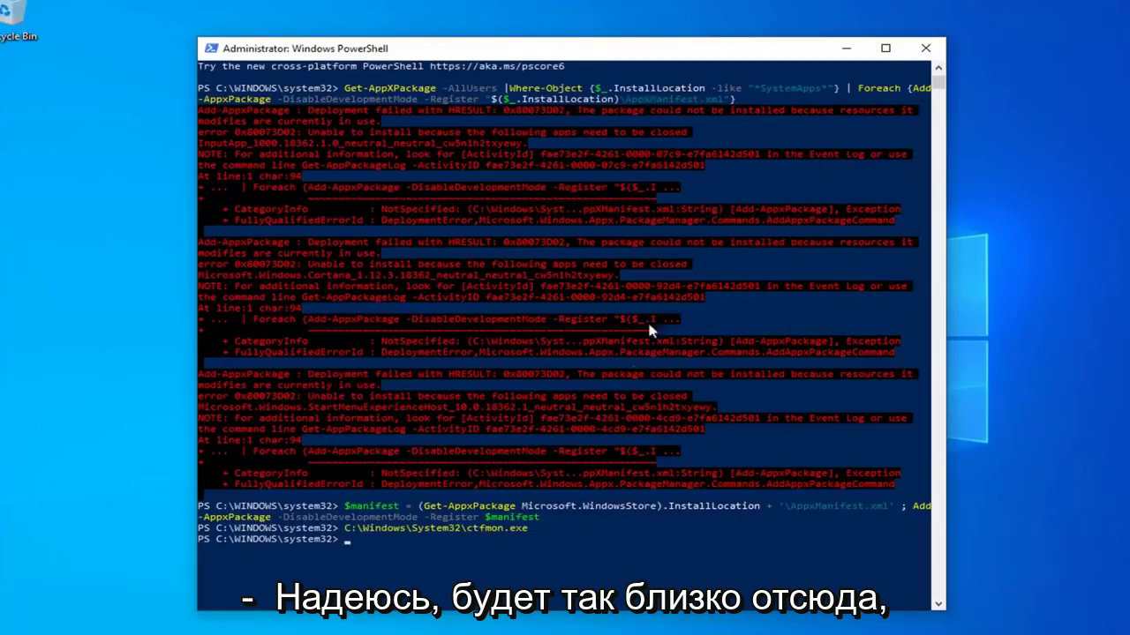
left_click(925, 48)
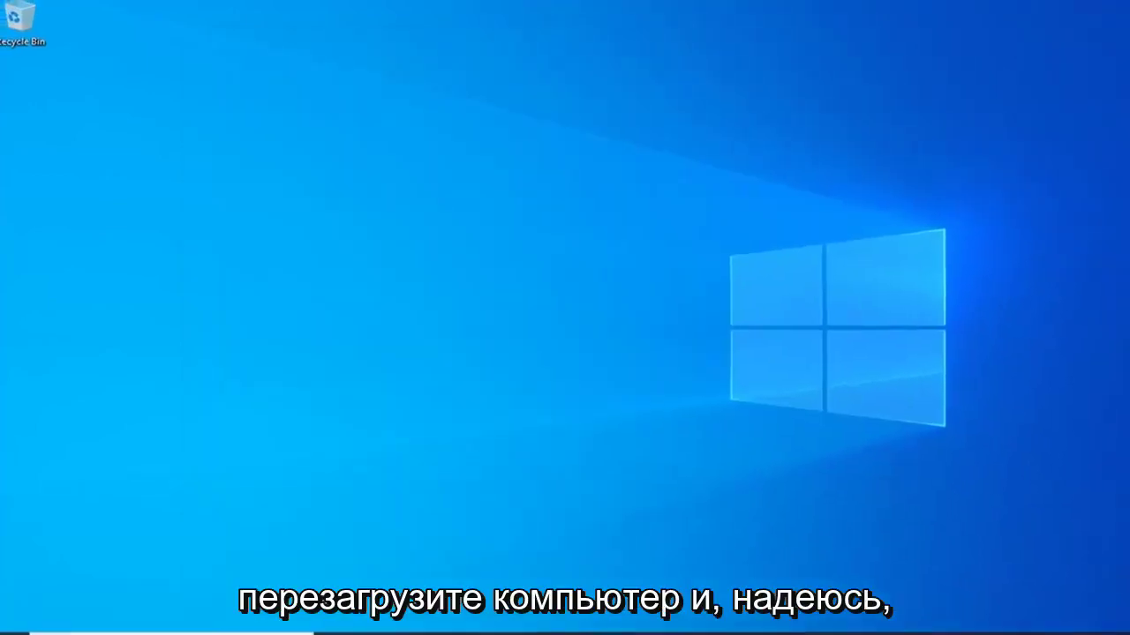